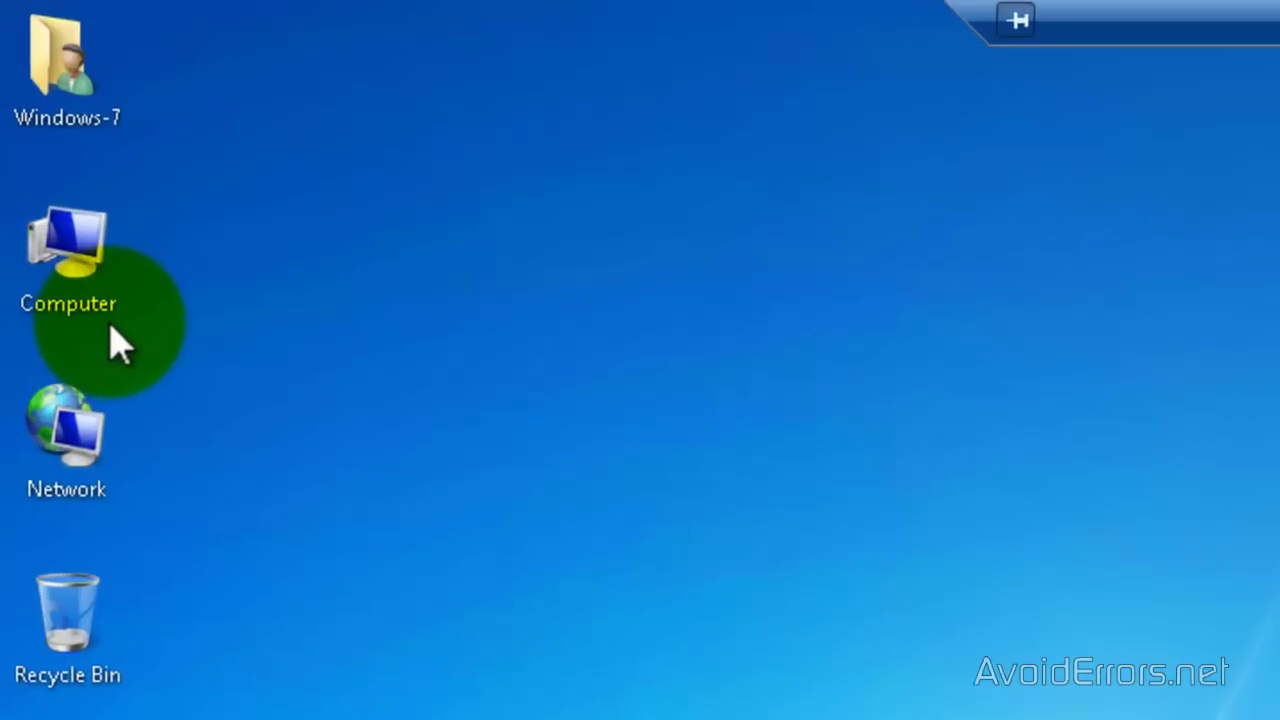
Open the management console for this computer and show its Disk Management view.
{"action": "left_click", "coordinate": [91, 285]}
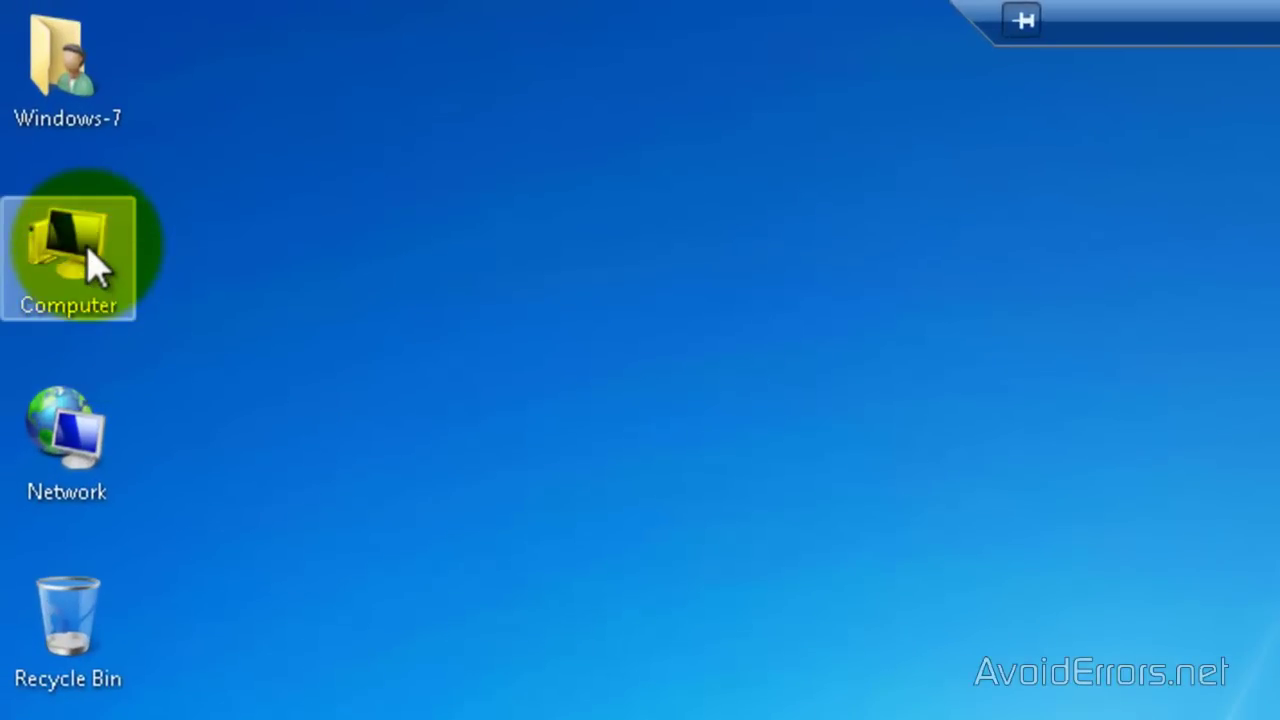
{"action": "right_click", "coordinate": [88, 248]}
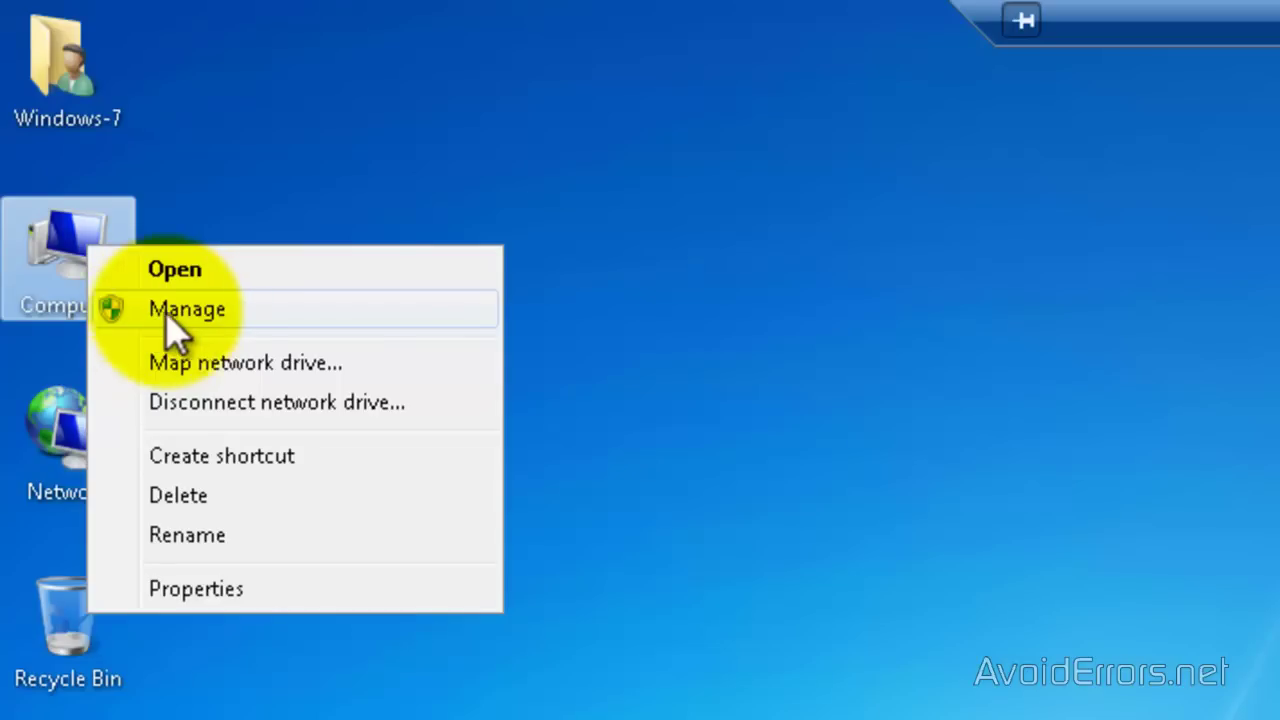
{"action": "left_click", "coordinate": [228, 313]}
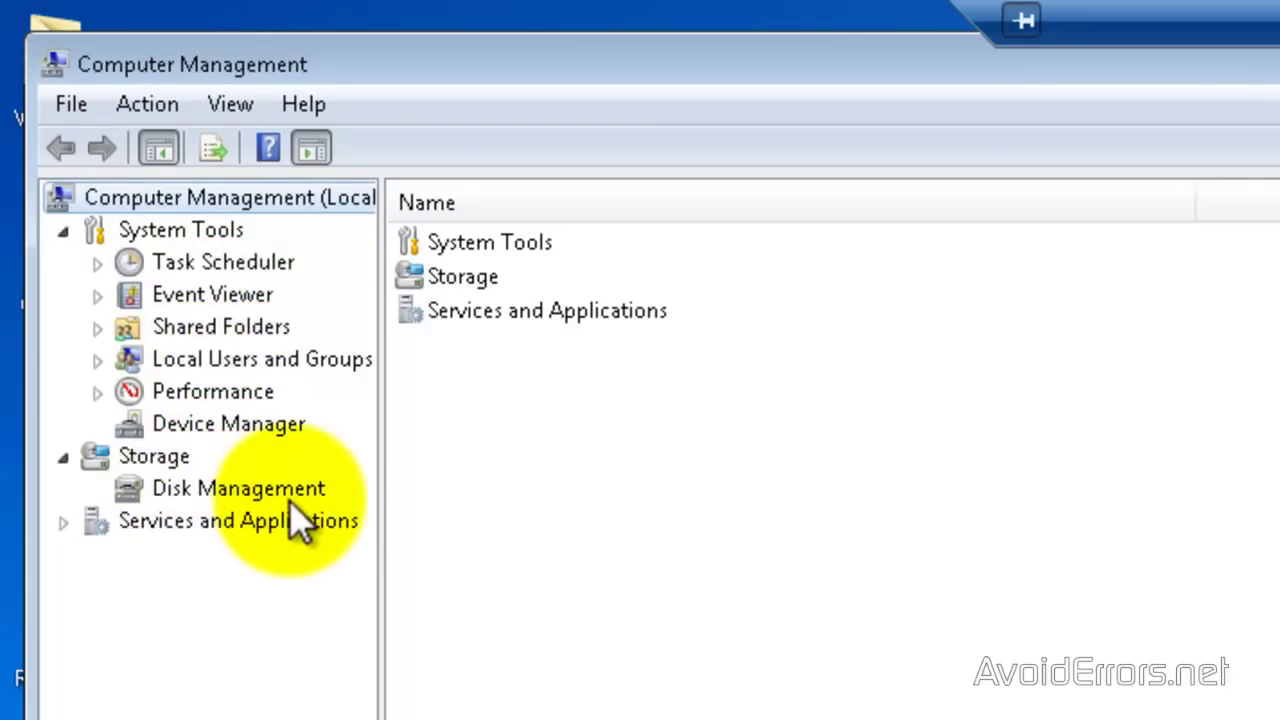
{"action": "left_click", "coordinate": [316, 489]}
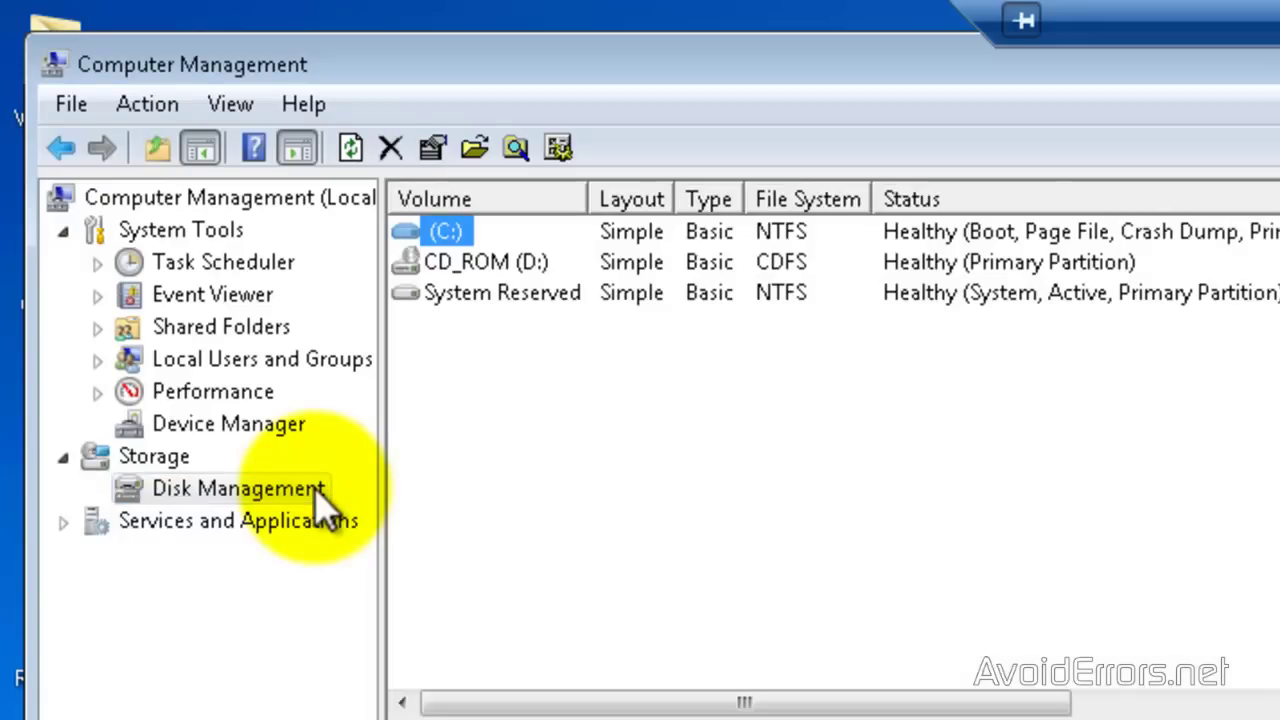
Start creating a virtual hard disk (VHD) and set its location to a file named Virtual Drive on the Desktop.
{"action": "left_click", "coordinate": [160, 112]}
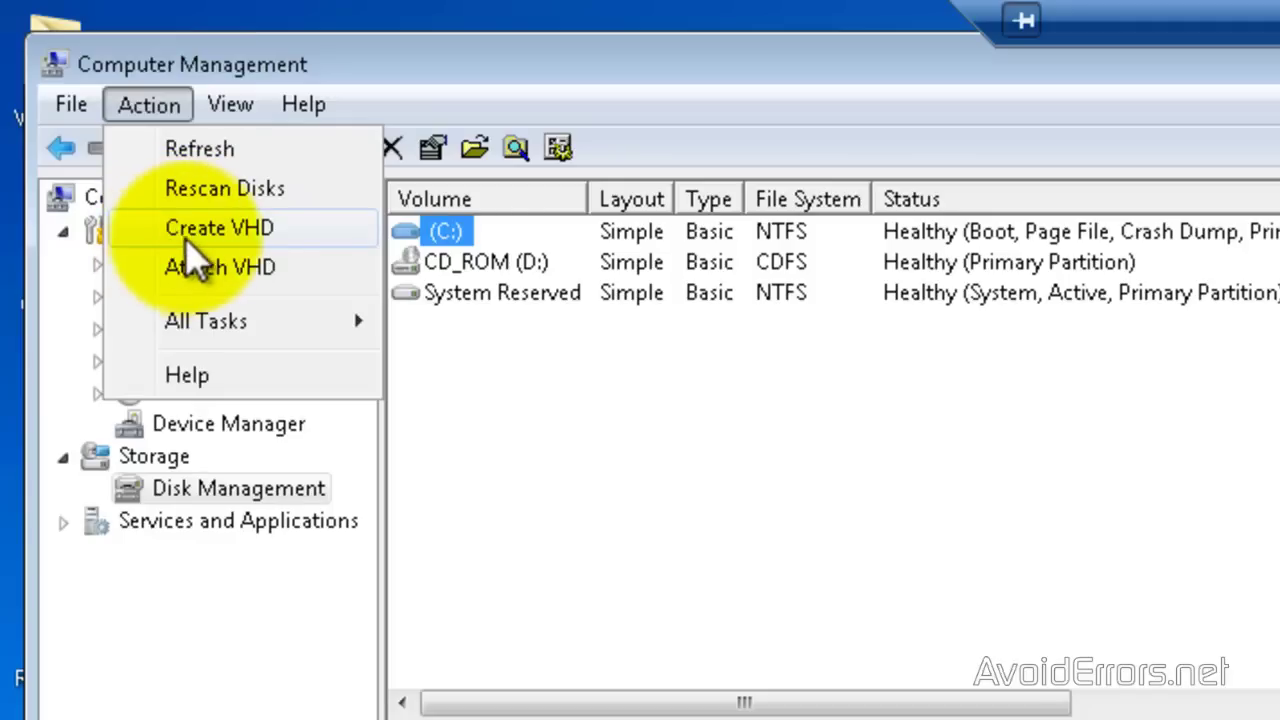
{"action": "left_click", "coordinate": [286, 238]}
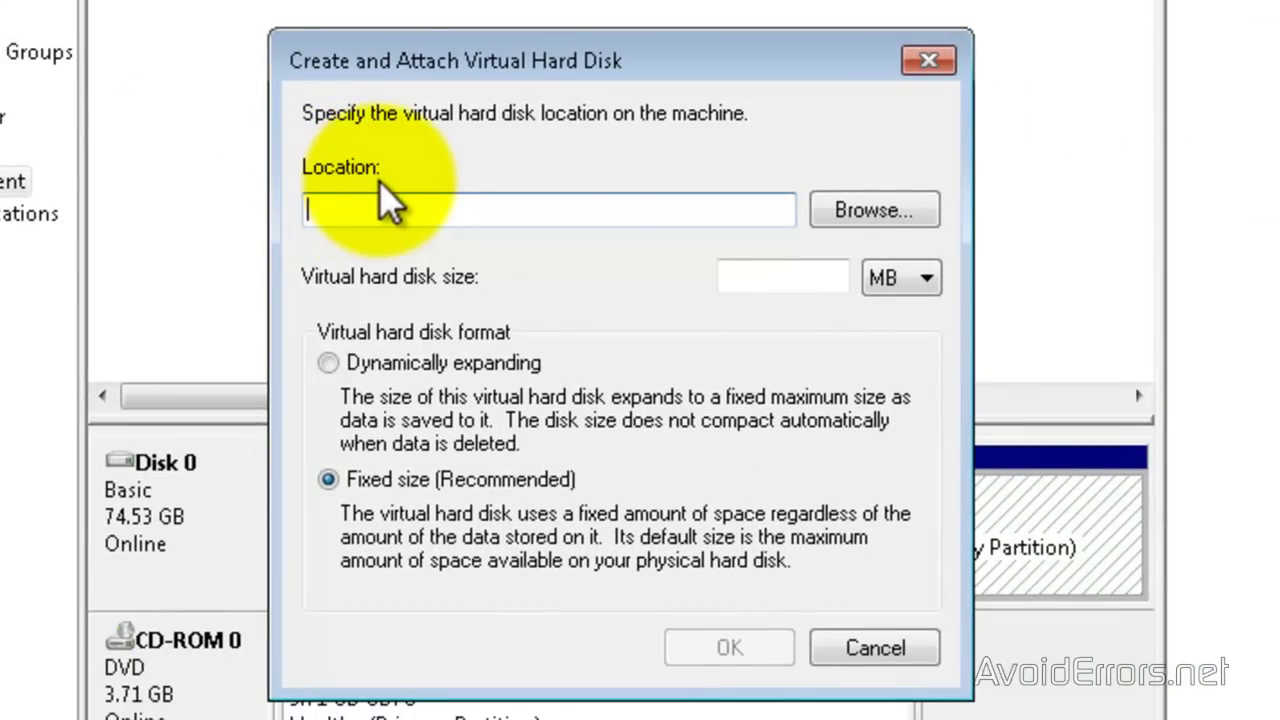
{"action": "left_click", "coordinate": [866, 214]}
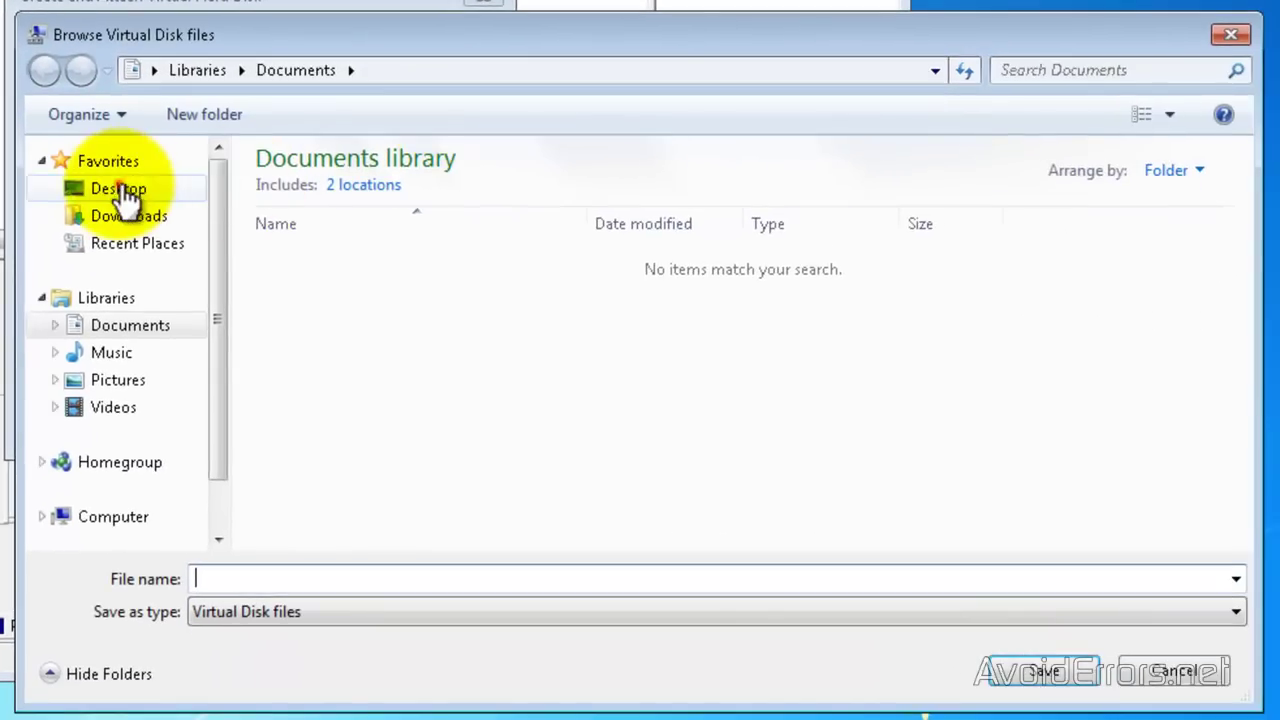
{"action": "left_click", "coordinate": [419, 323]}
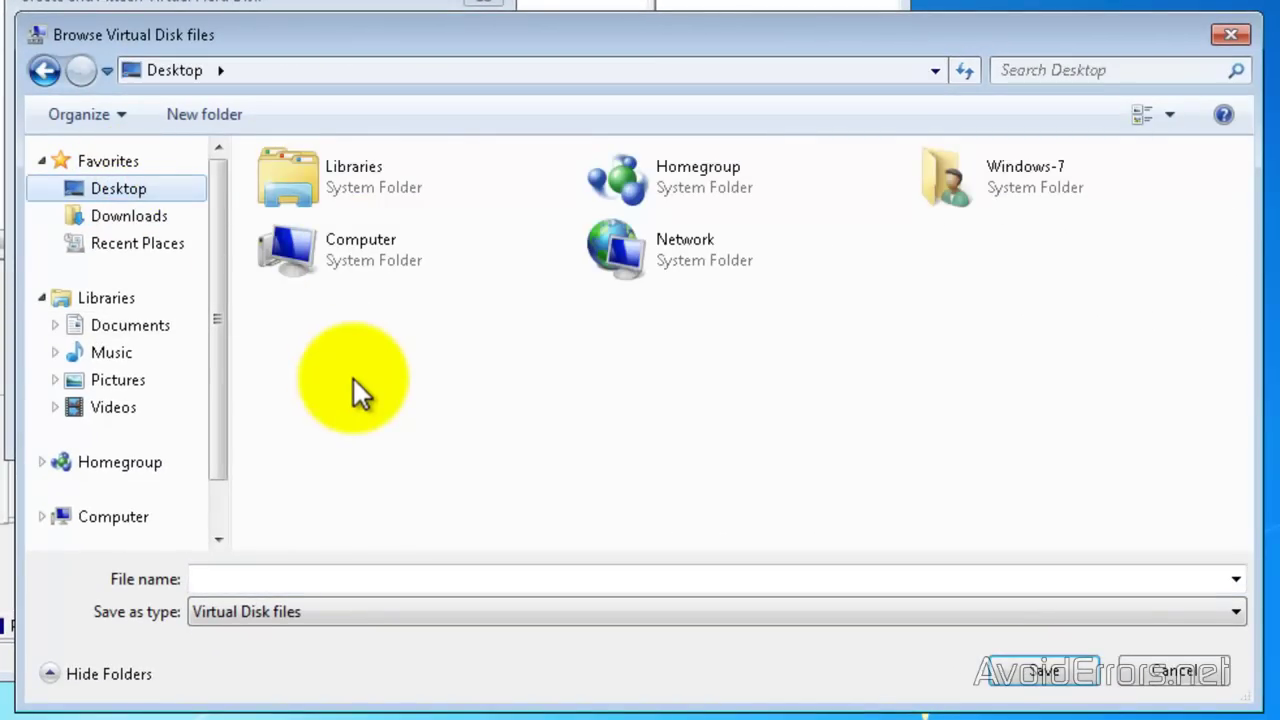
{"action": "left_click", "coordinate": [236, 578]}
{"action": "type", "text": "Virtual Drive"}
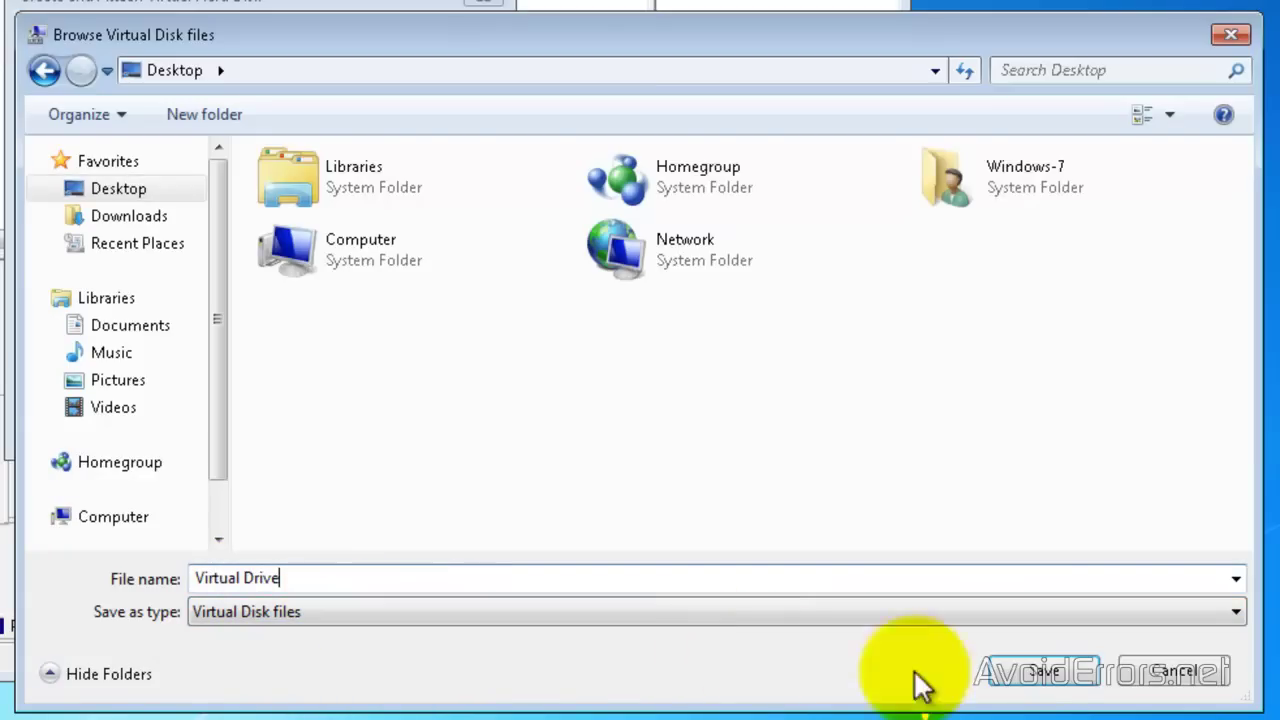
{"action": "left_click", "coordinate": [1040, 672]}
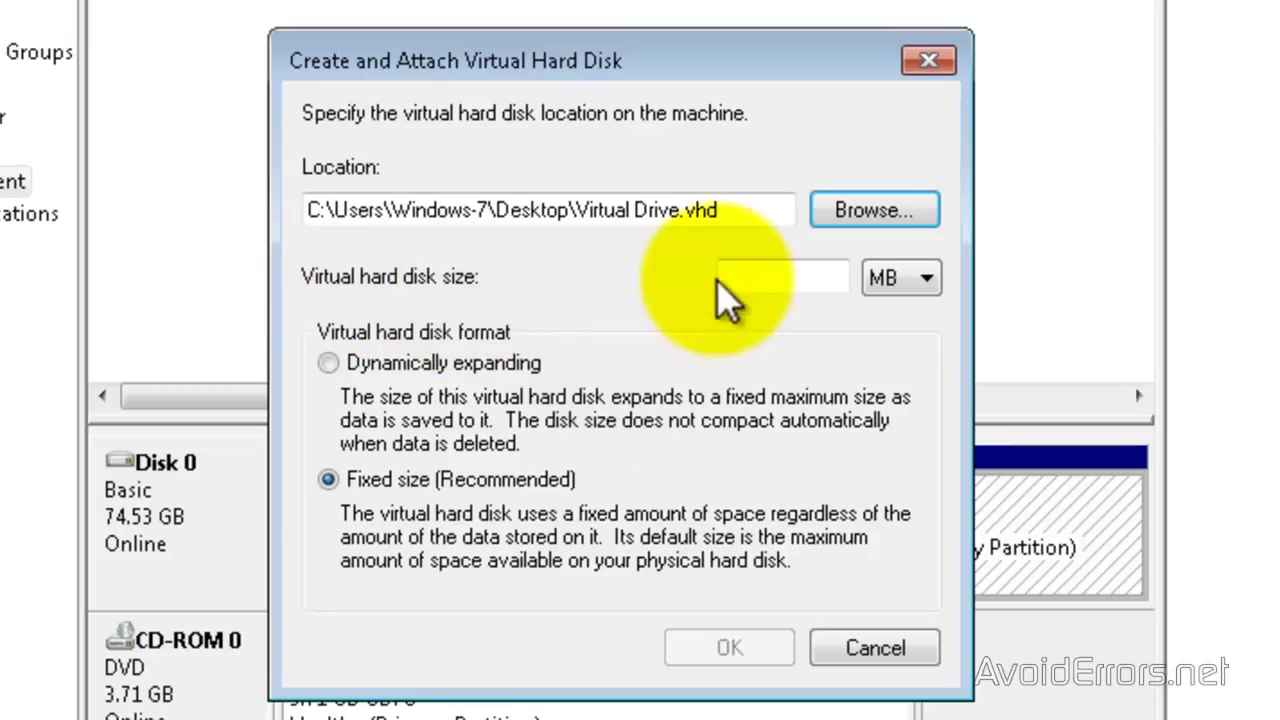
Set the virtual hard disk size to 10 GB with the dynamically expanding format and create the disk.
{"action": "left_click", "coordinate": [743, 277]}
{"action": "type", "text": "10"}
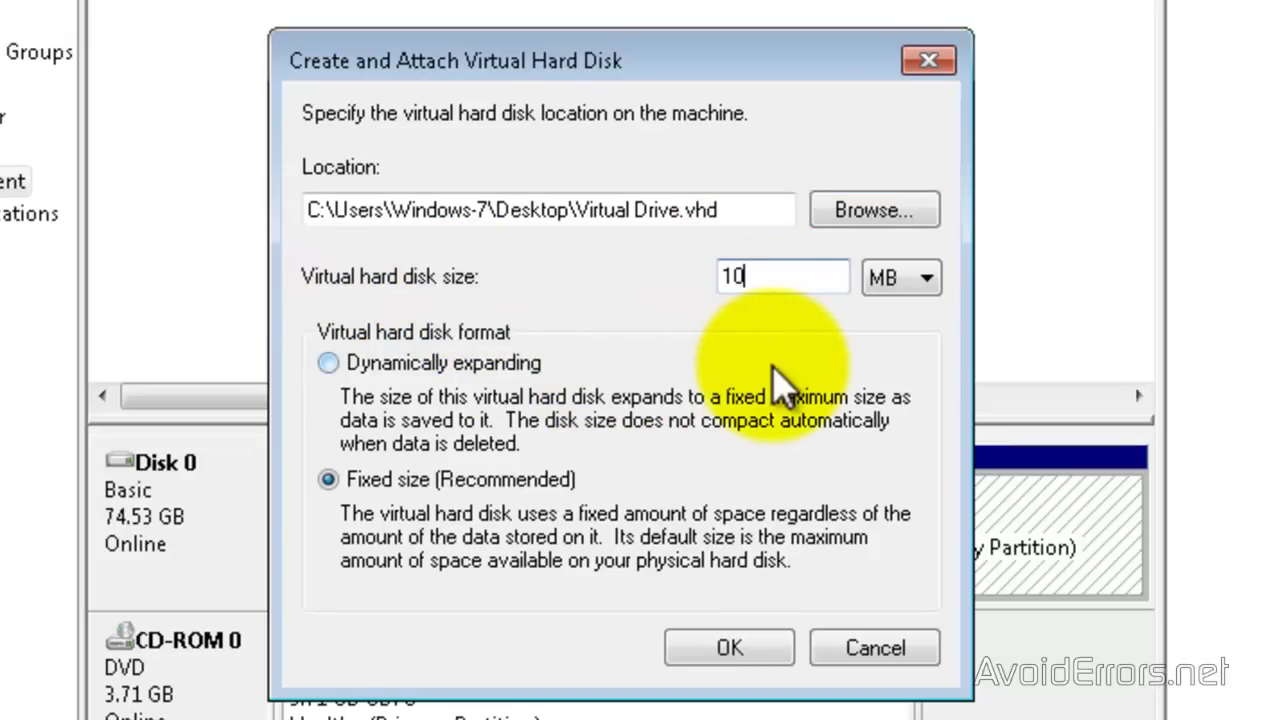
{"action": "left_click", "coordinate": [926, 277]}
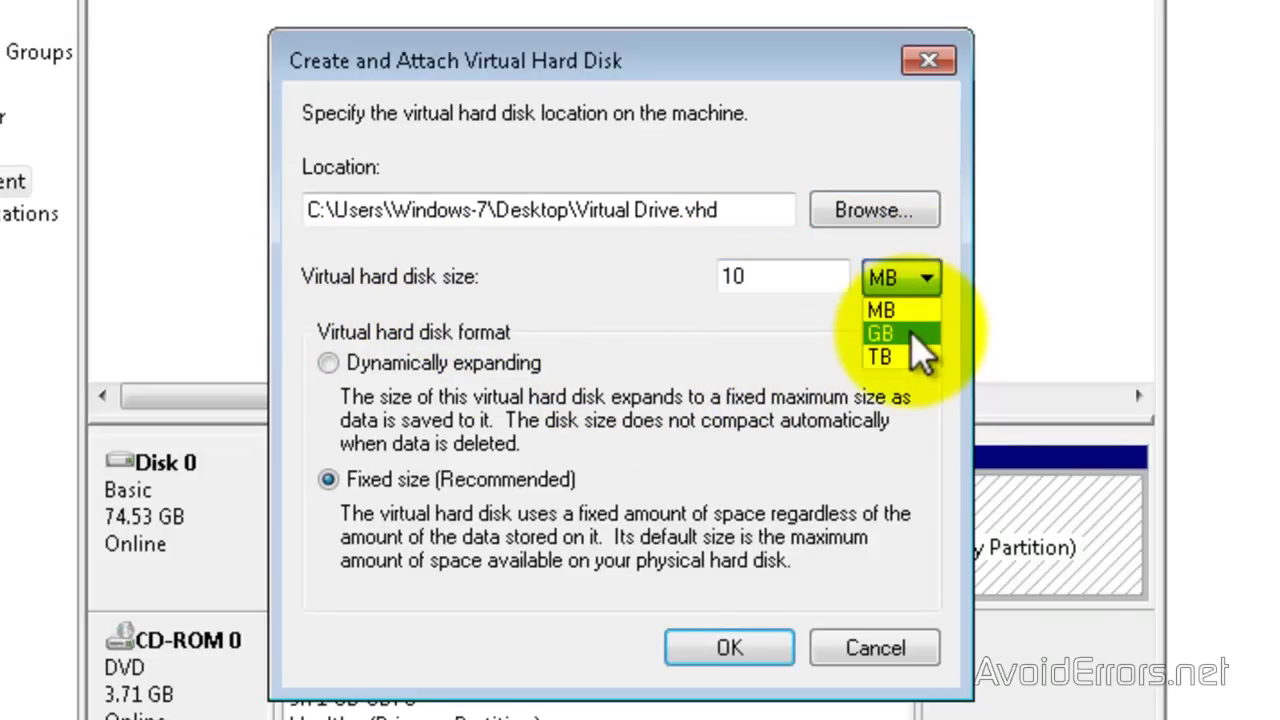
{"action": "left_click", "coordinate": [911, 333]}
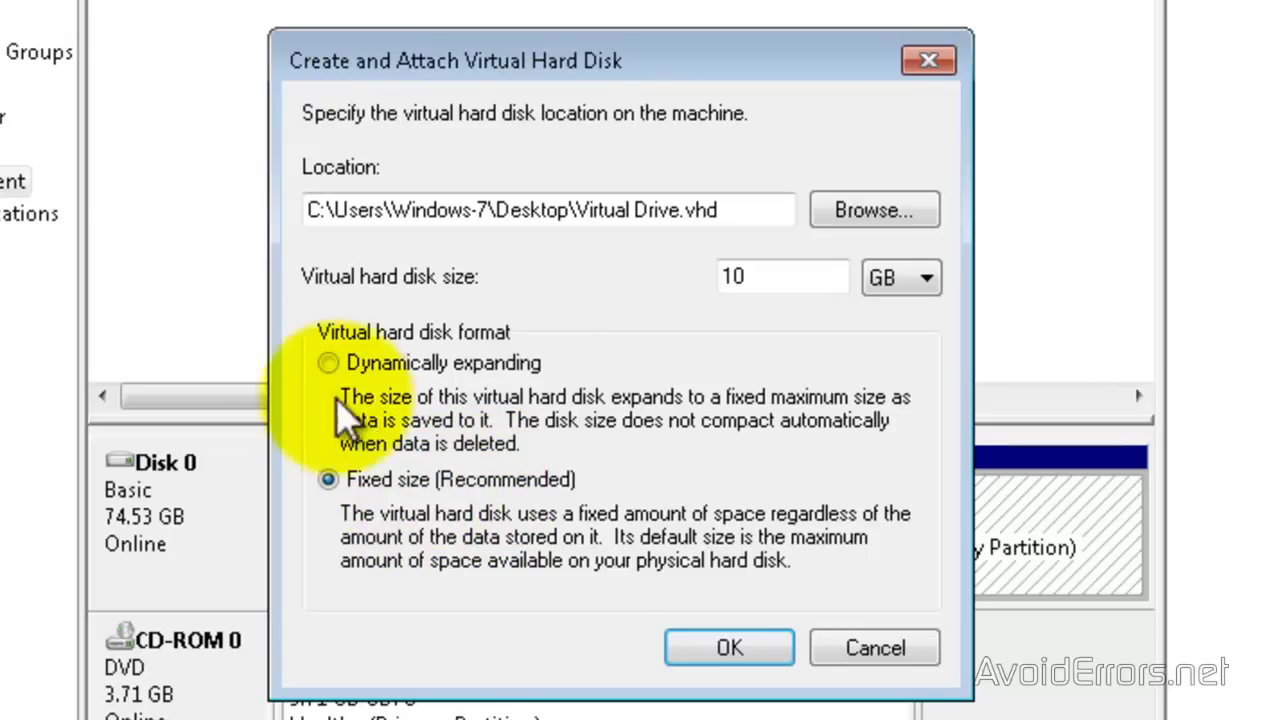
{"action": "left_click", "coordinate": [328, 362]}
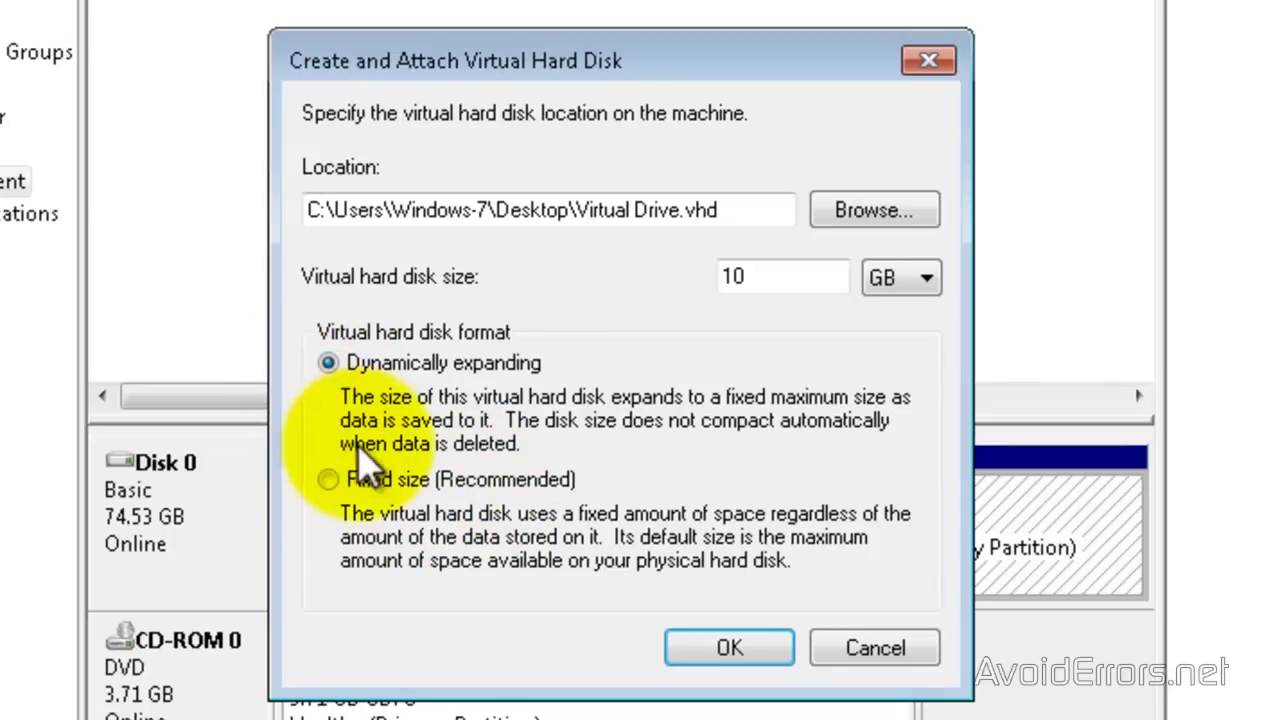
{"action": "left_click", "coordinate": [728, 648]}
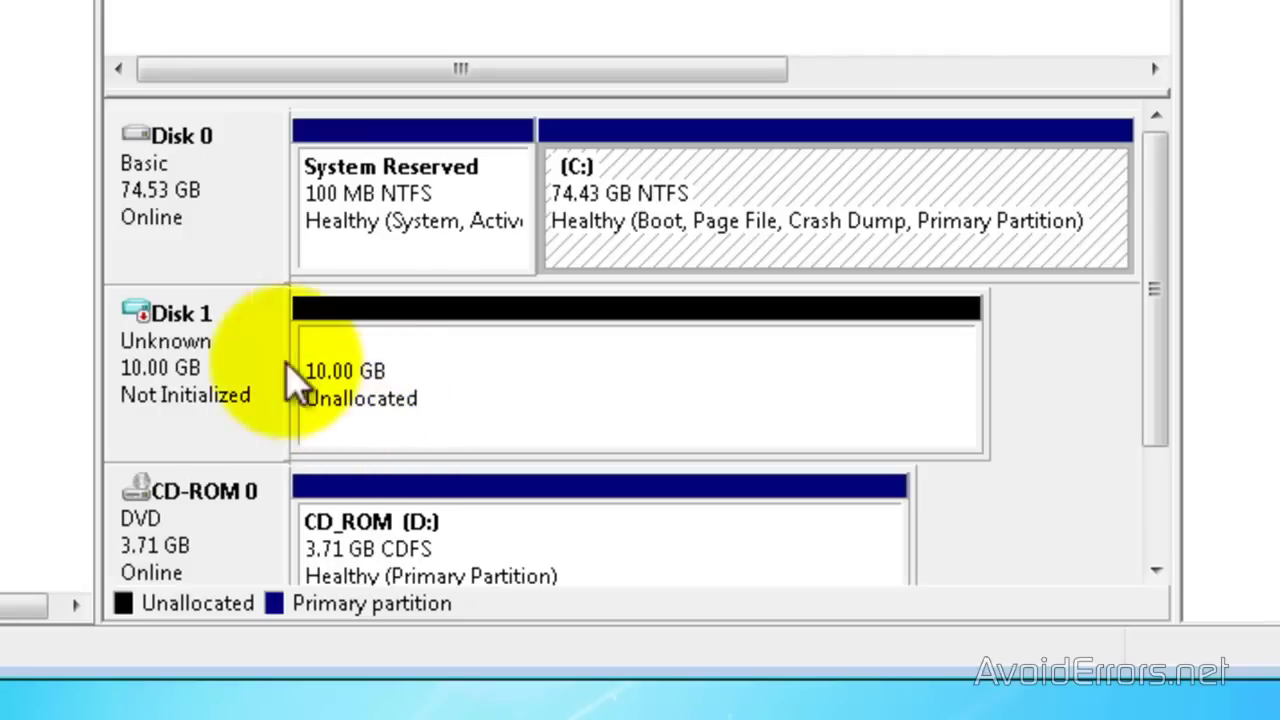
Initialize Disk 1 with the MBR (Master Boot Record) partition style.
{"action": "right_click", "coordinate": [244, 362]}
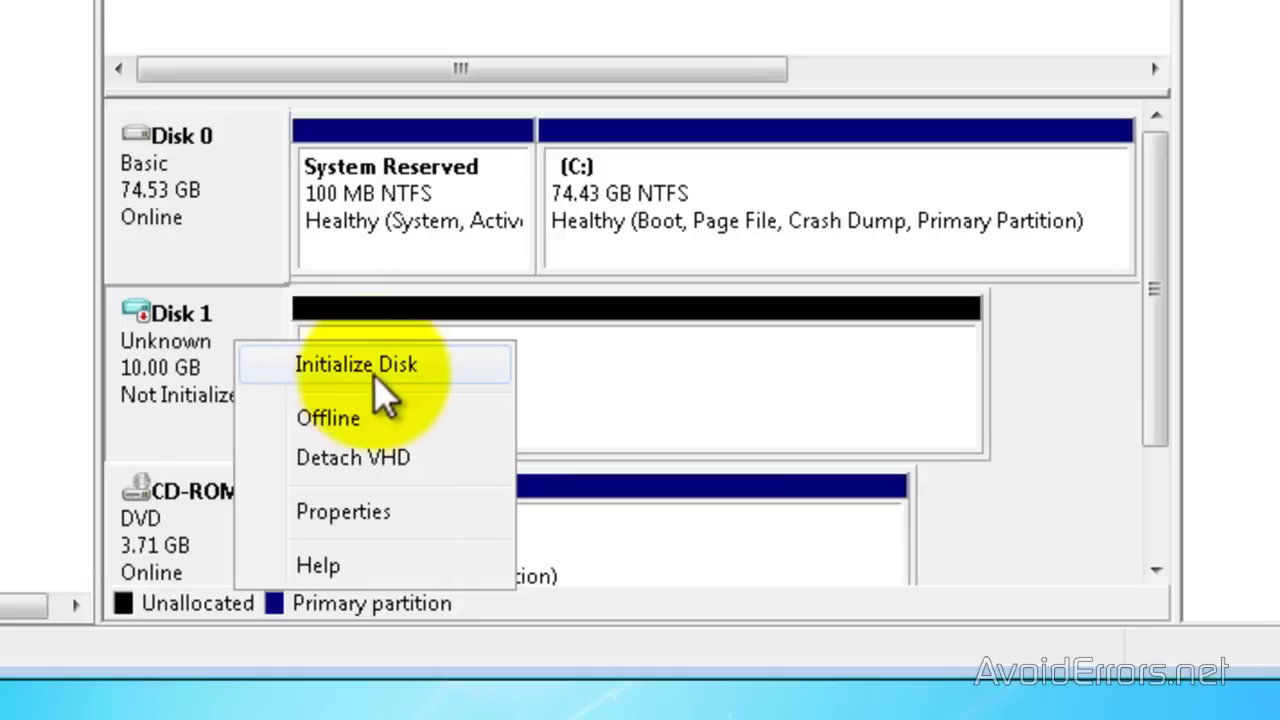
{"action": "left_click", "coordinate": [424, 370]}
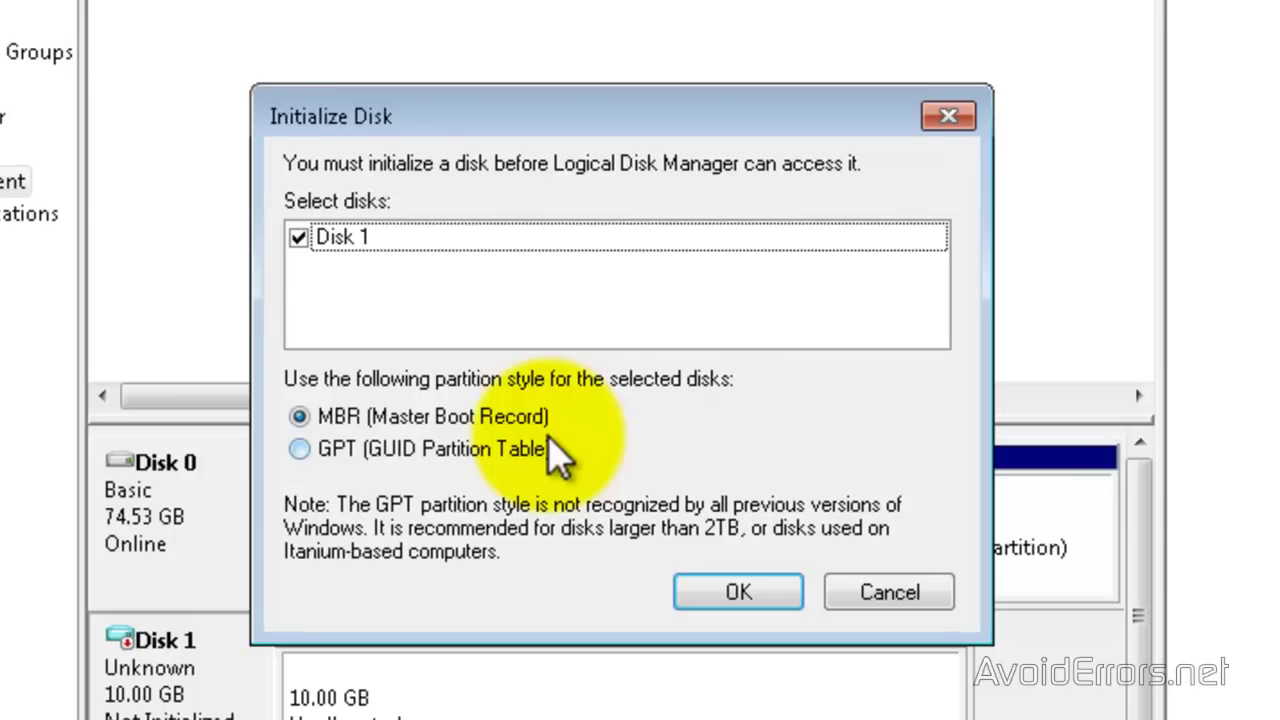
{"action": "left_click", "coordinate": [735, 597]}
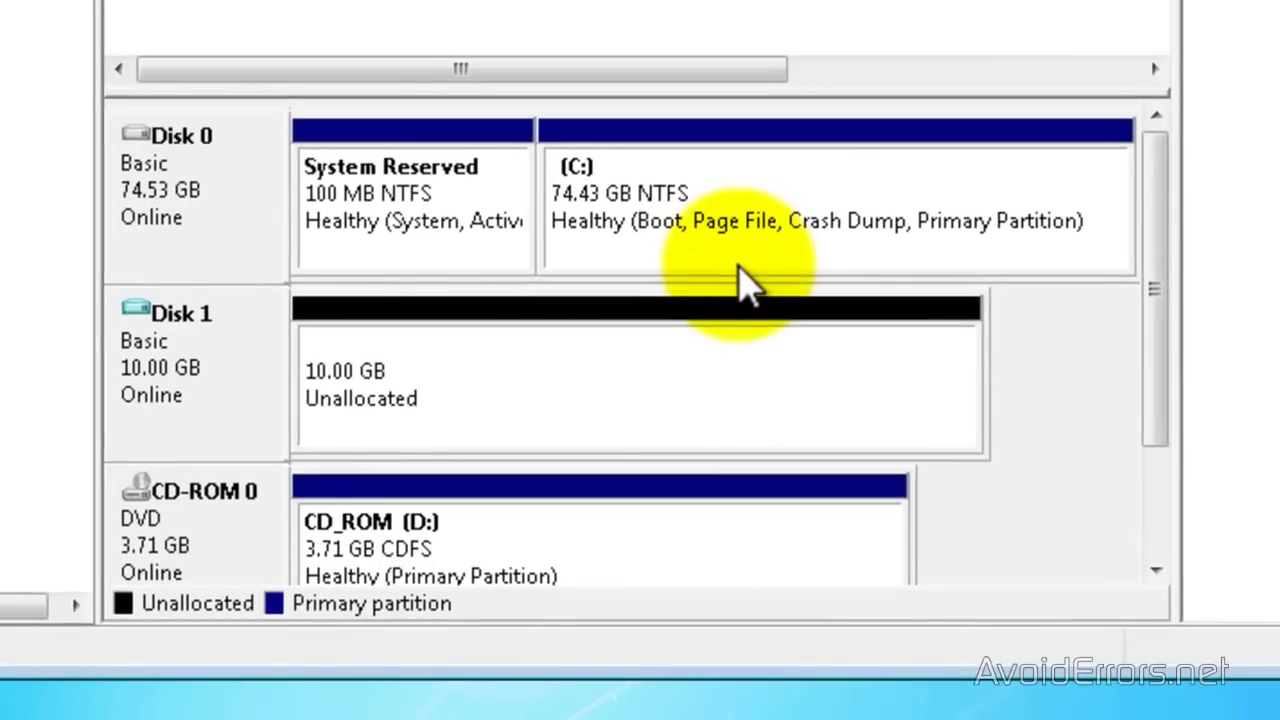
Start a new simple volume in the unallocated space of Disk 1 and proceed to the volume size.
{"action": "left_click", "coordinate": [539, 304]}
{"action": "right_click", "coordinate": [539, 304]}
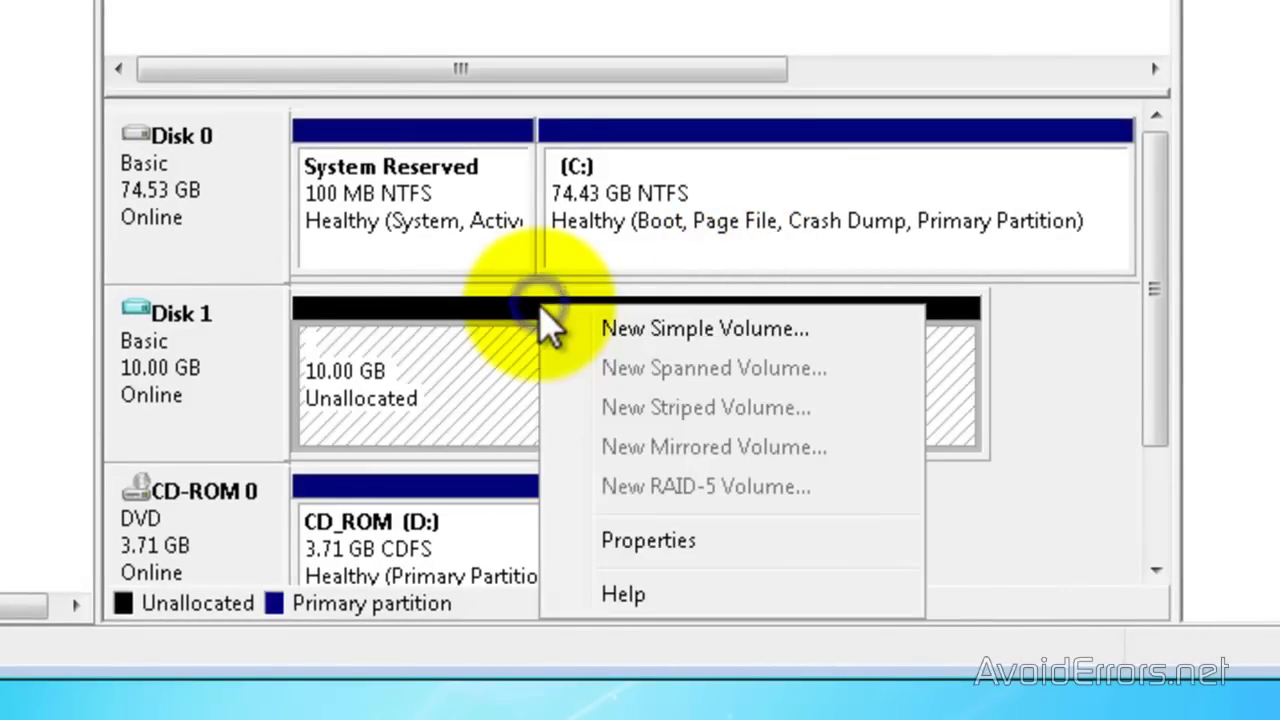
{"action": "left_click", "coordinate": [801, 333]}
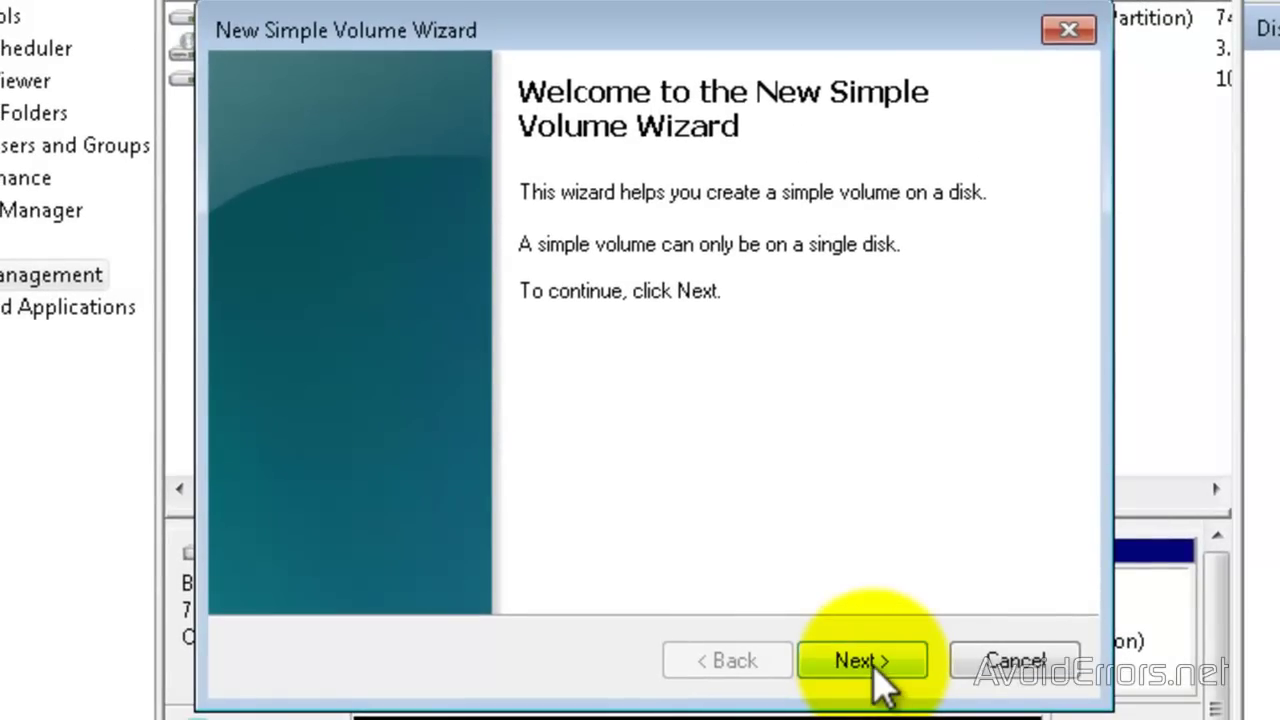
{"action": "left_click", "coordinate": [862, 661]}
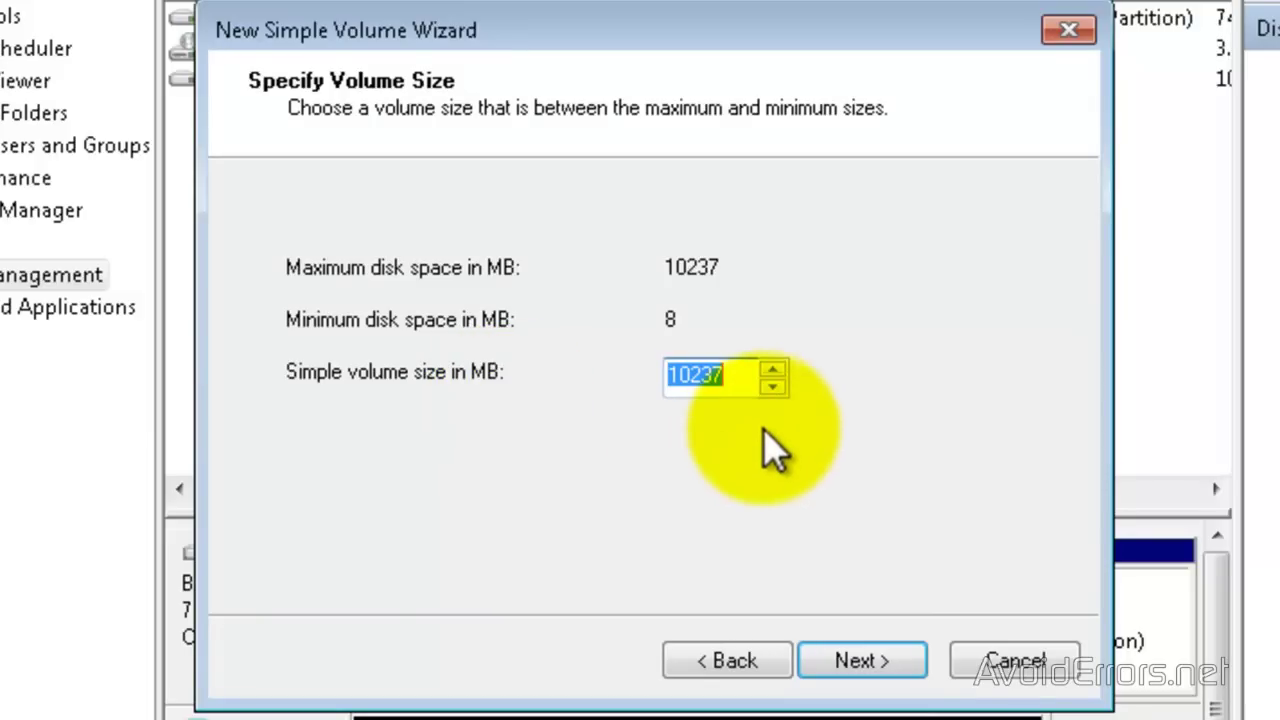
{"action": "left_click", "coordinate": [771, 388]}
{"action": "left_click", "coordinate": [771, 388]}
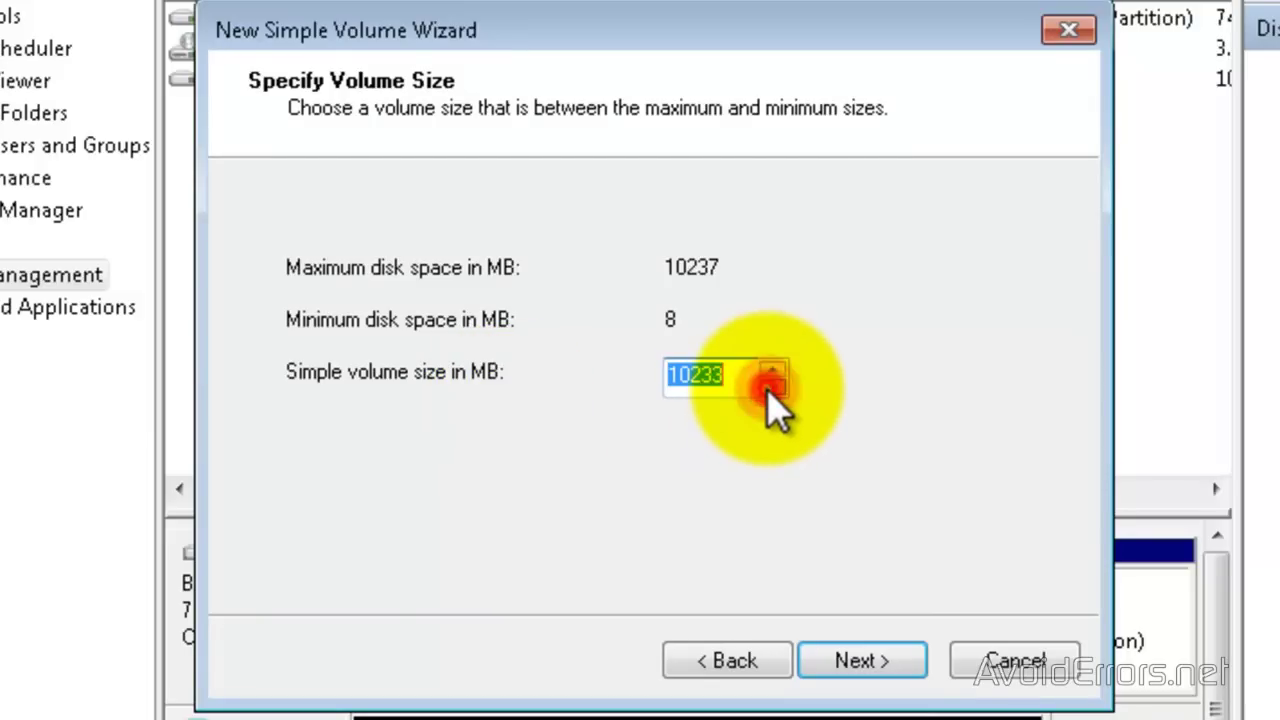
{"action": "left_click", "coordinate": [771, 386]}
{"action": "left_click", "coordinate": [771, 371]}
{"action": "left_click", "coordinate": [771, 371]}
{"action": "left_click", "coordinate": [771, 371]}
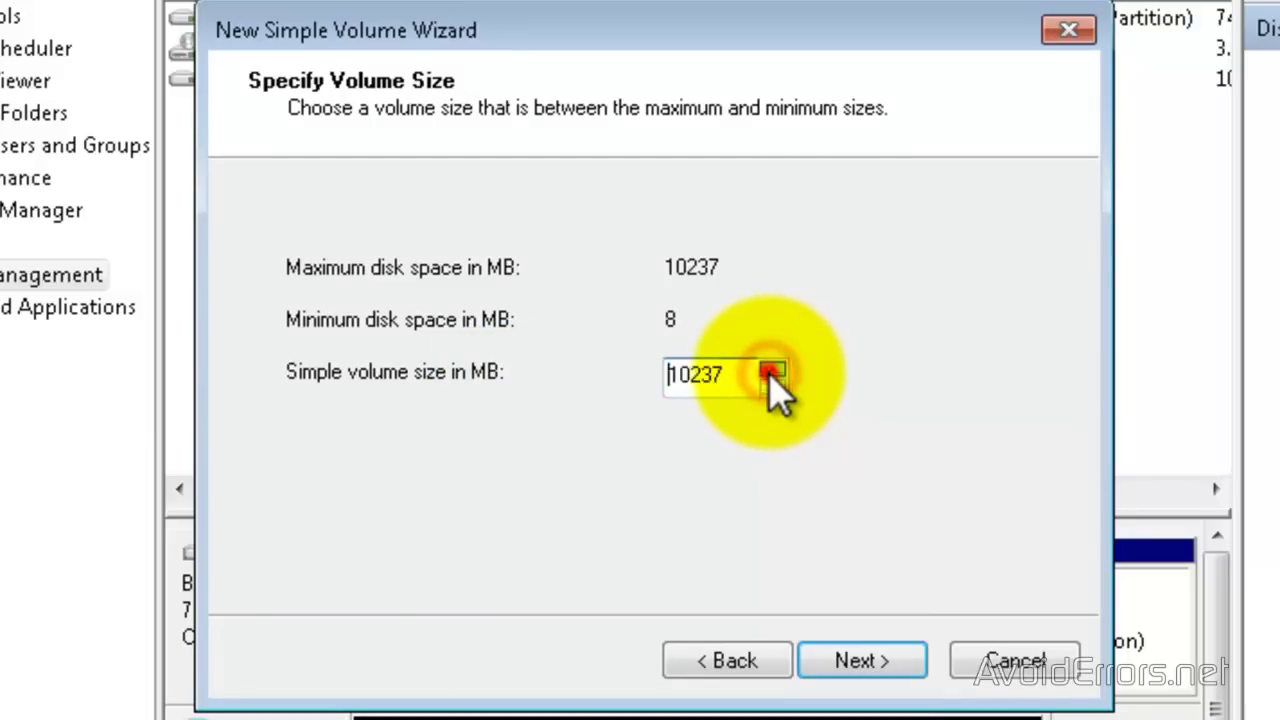
{"action": "left_click", "coordinate": [771, 371]}
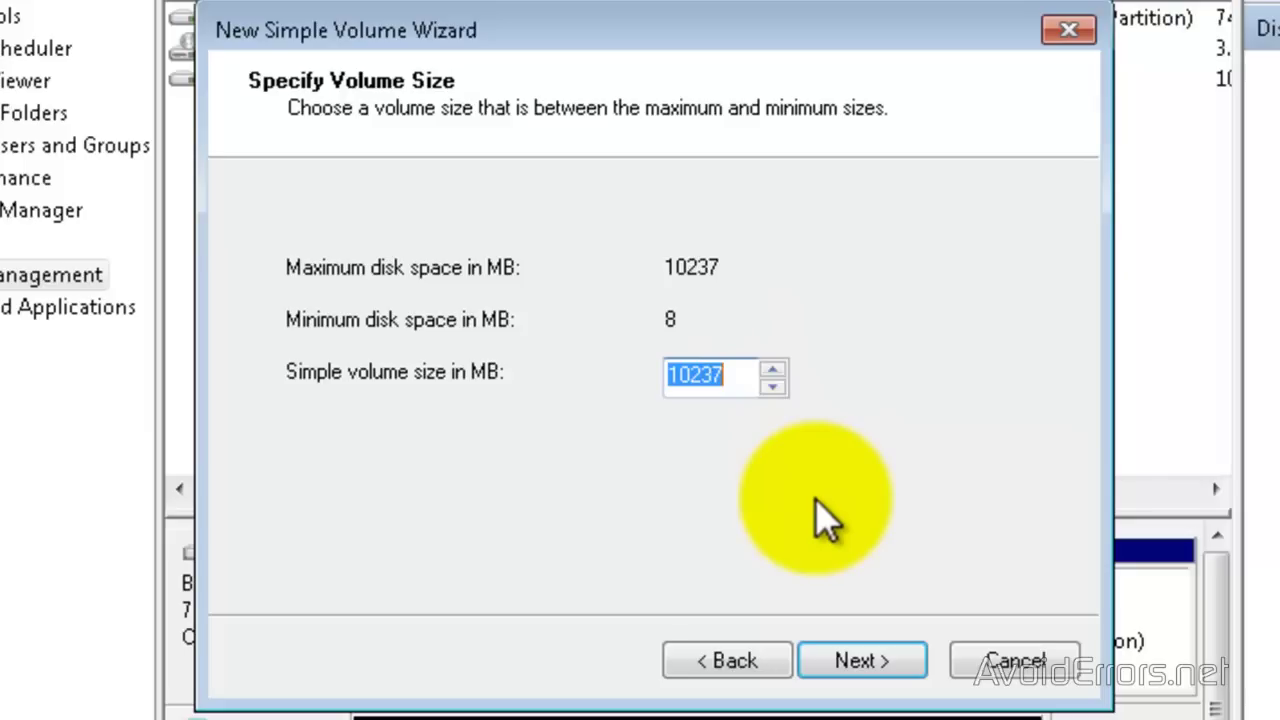
Accept the full volume size of 10237 MB and assign drive letter E to the volume.
{"action": "left_click", "coordinate": [862, 668]}
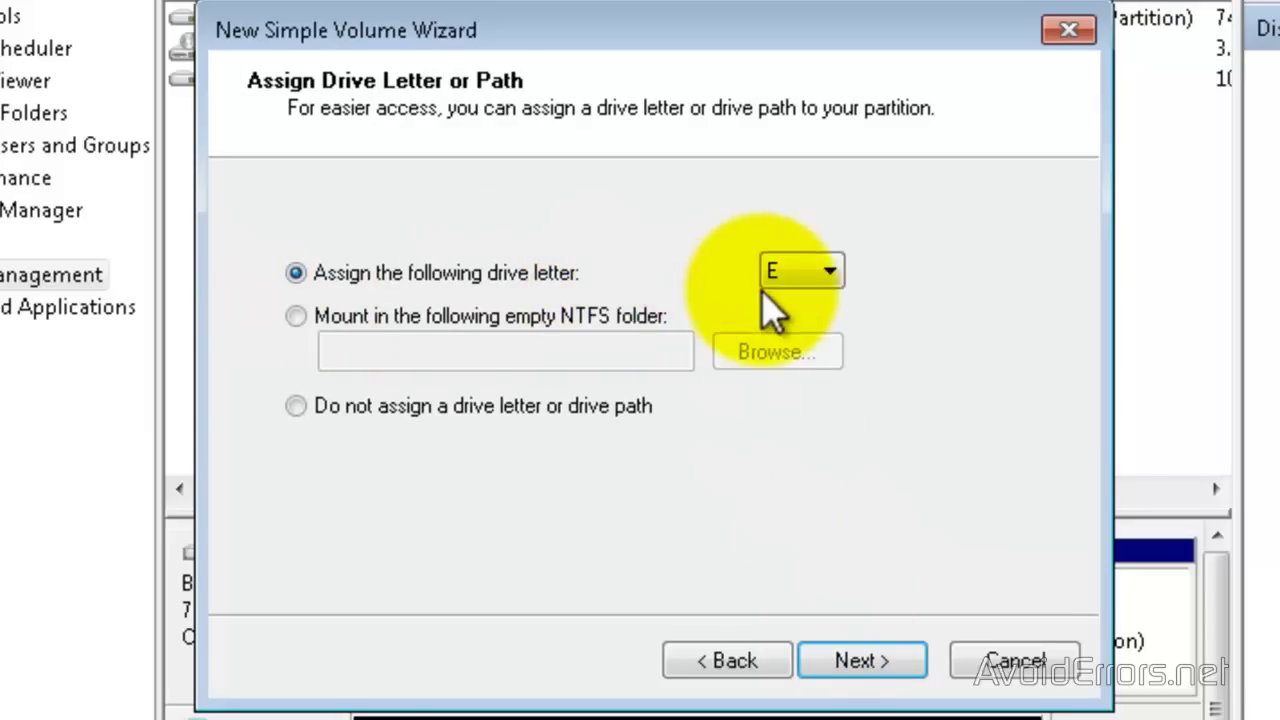
{"action": "left_click", "coordinate": [829, 270]}
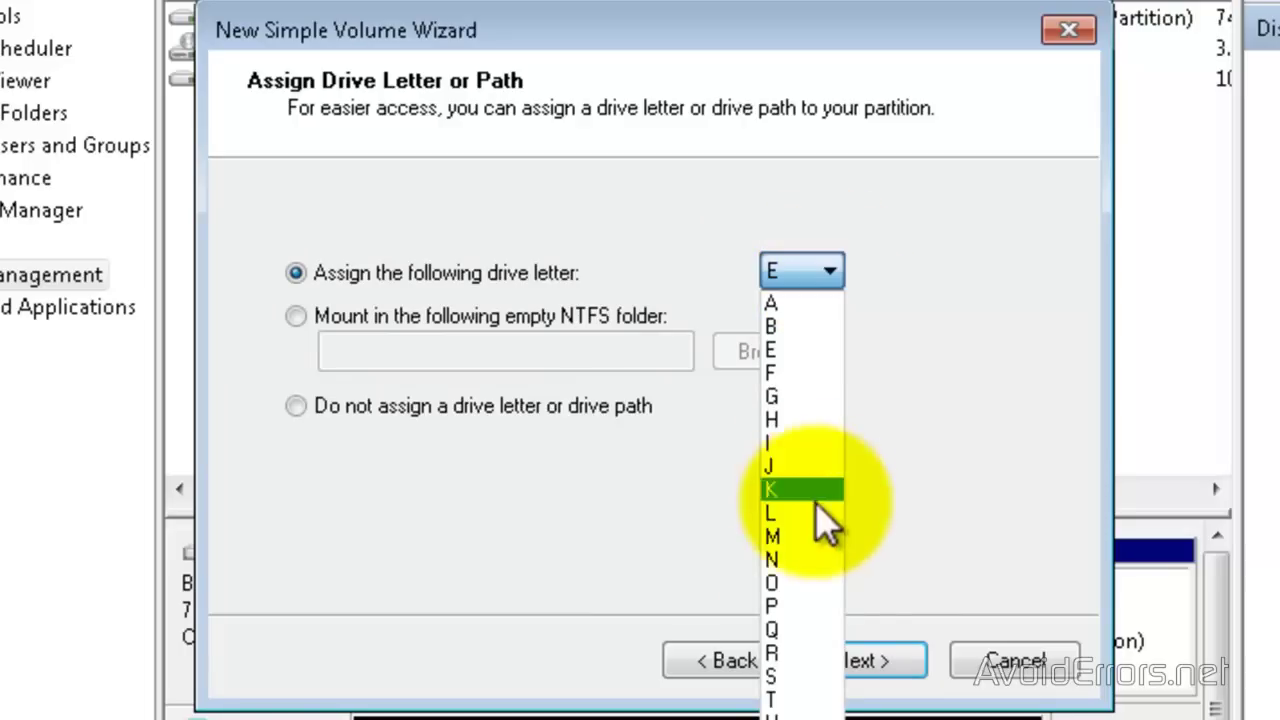
{"action": "left_click", "coordinate": [795, 350]}
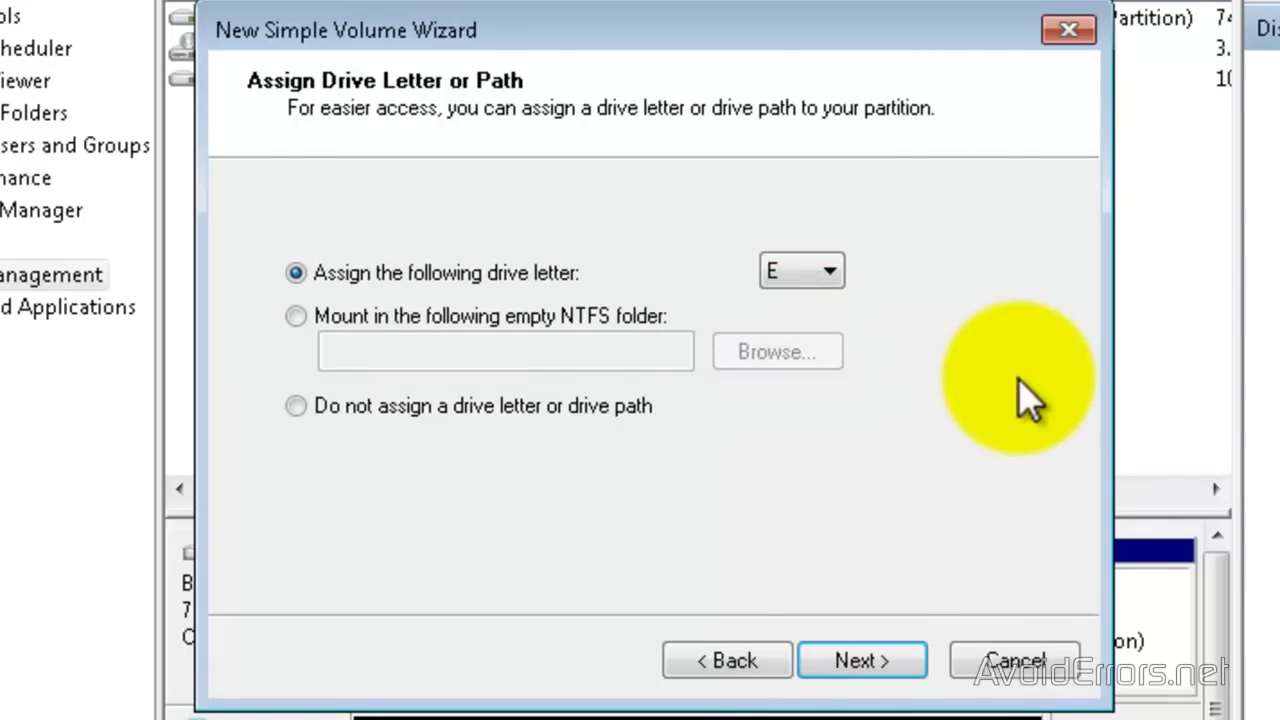
{"action": "left_click", "coordinate": [853, 664]}
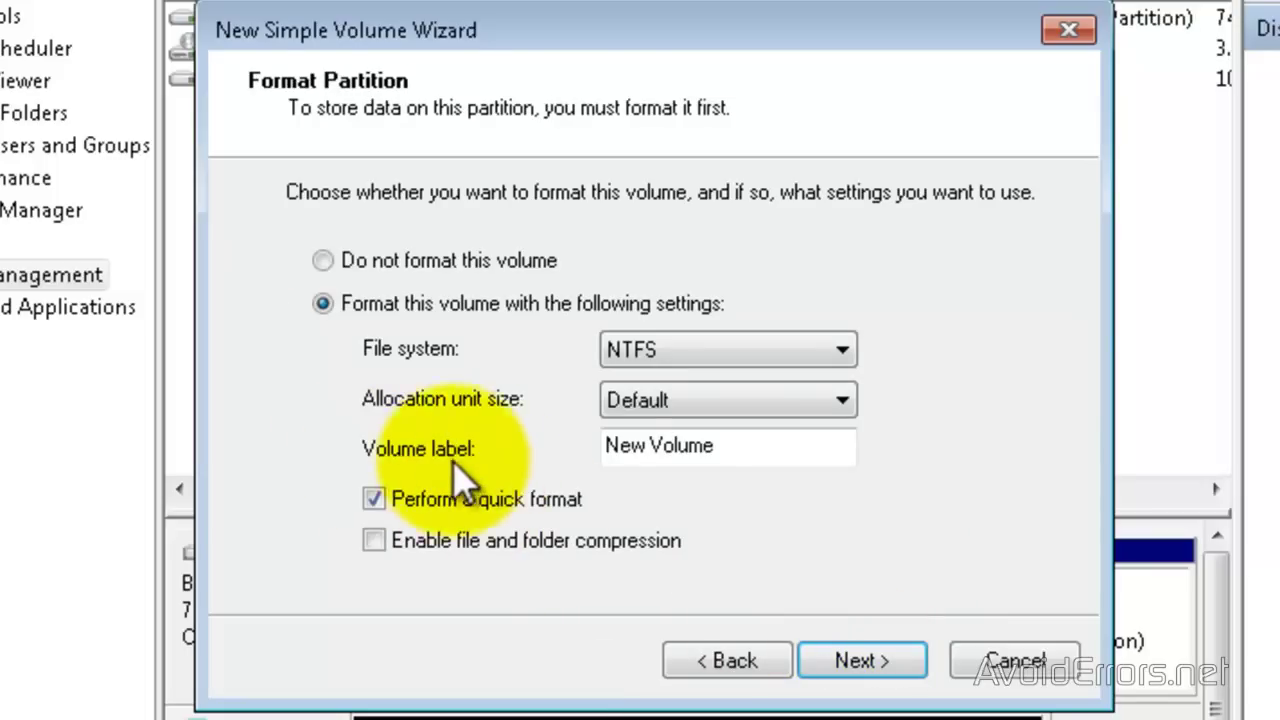
Label the volume "Vitual Disk", keep the NTFS quick format settings, and finish creating the volume.
{"action": "left_click_drag", "start_coordinate": [727, 446], "coordinate": [528, 457]}
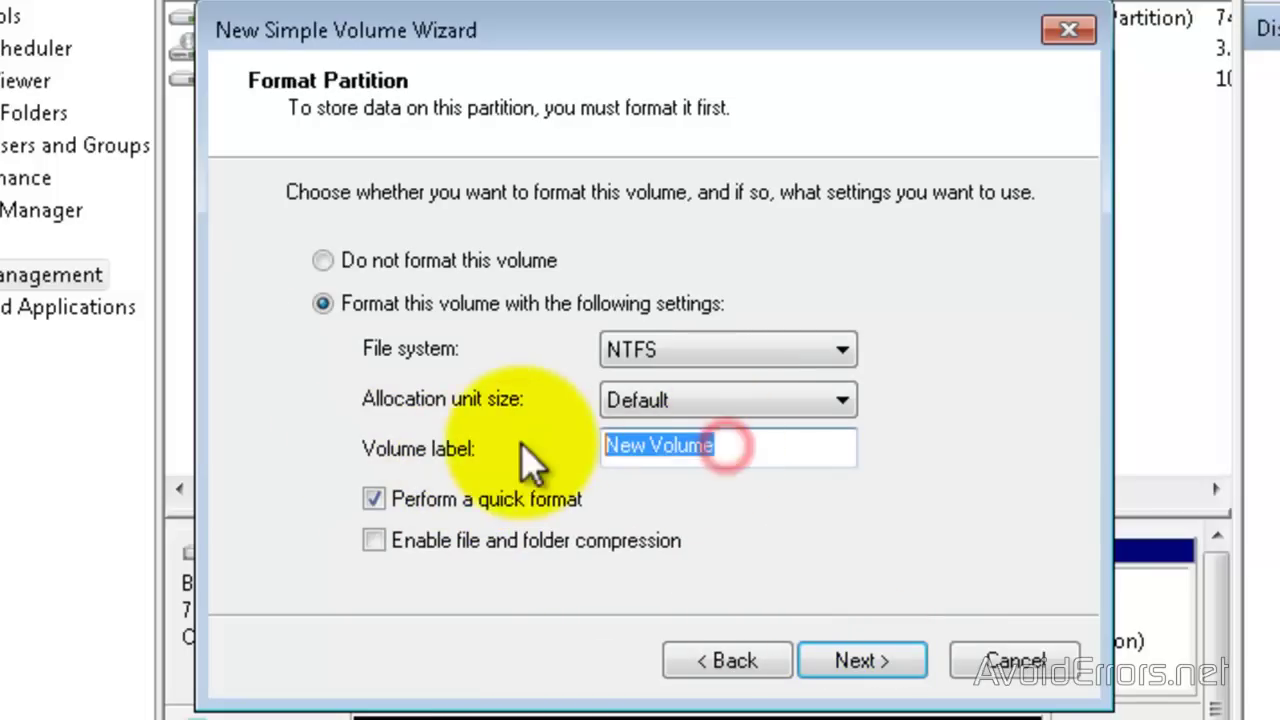
{"action": "type", "text": "V"}
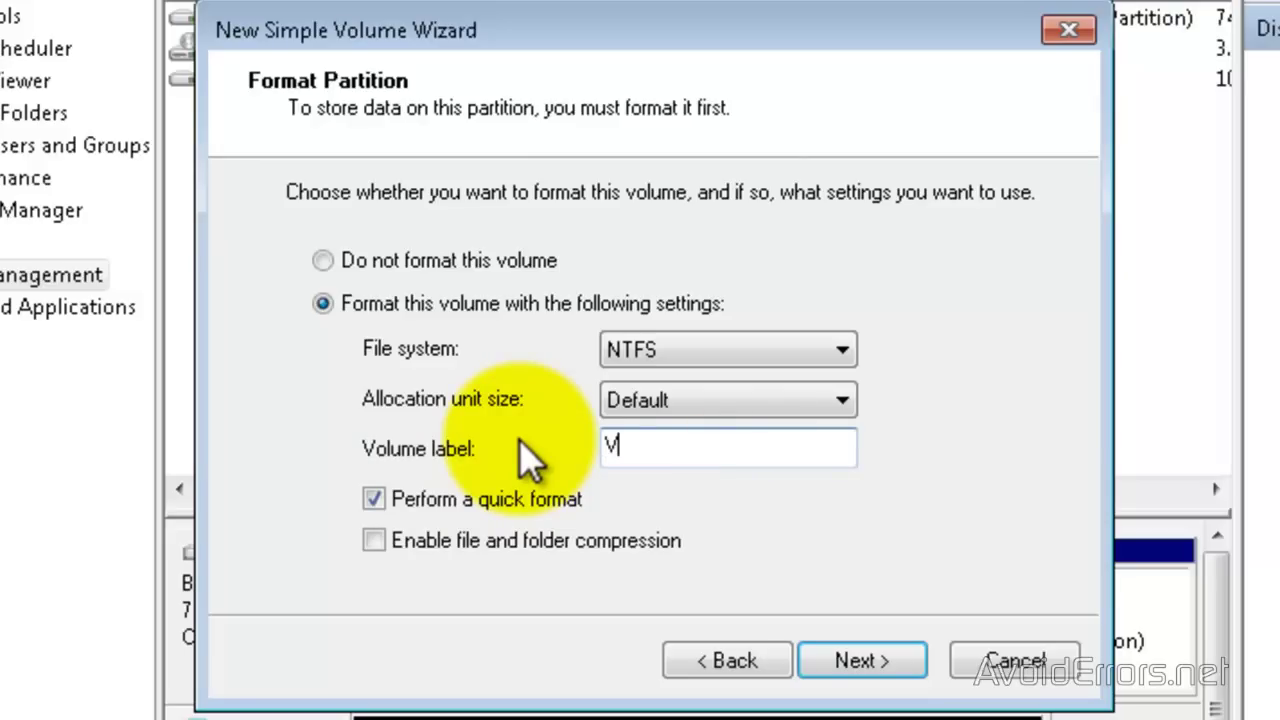
{"action": "type", "text": "itual Disk"}
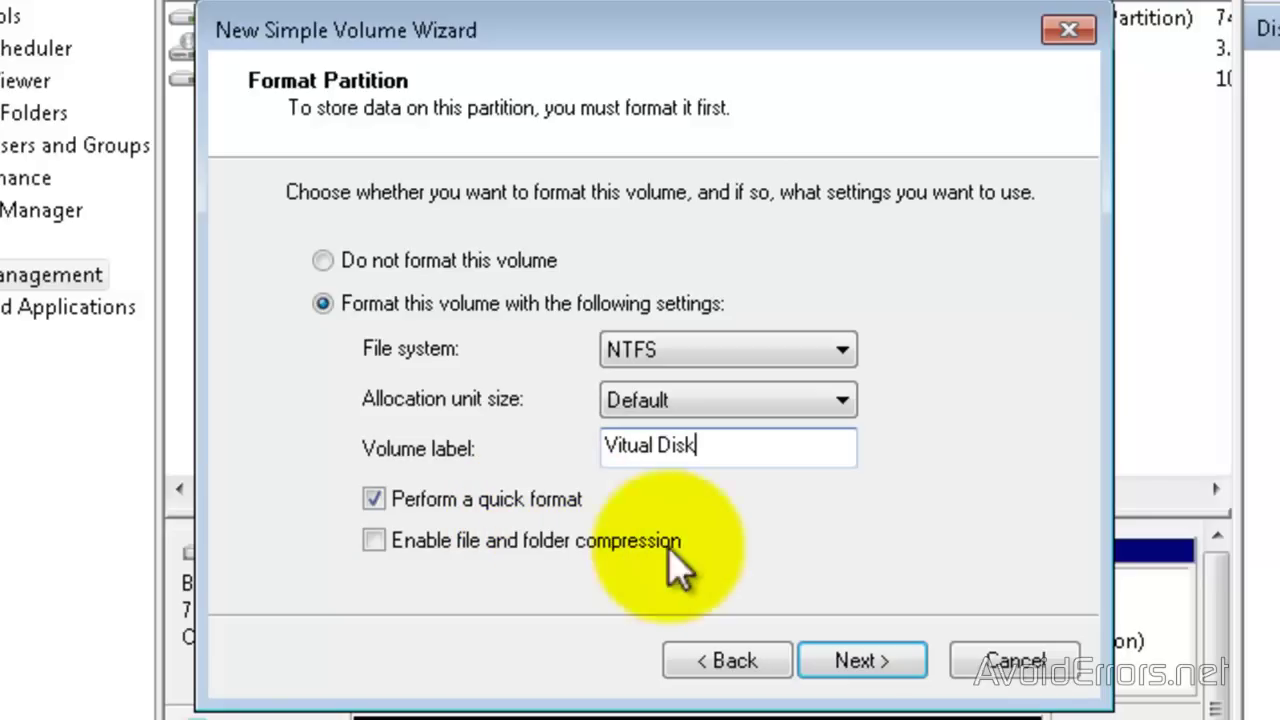
{"action": "left_click", "coordinate": [857, 665]}
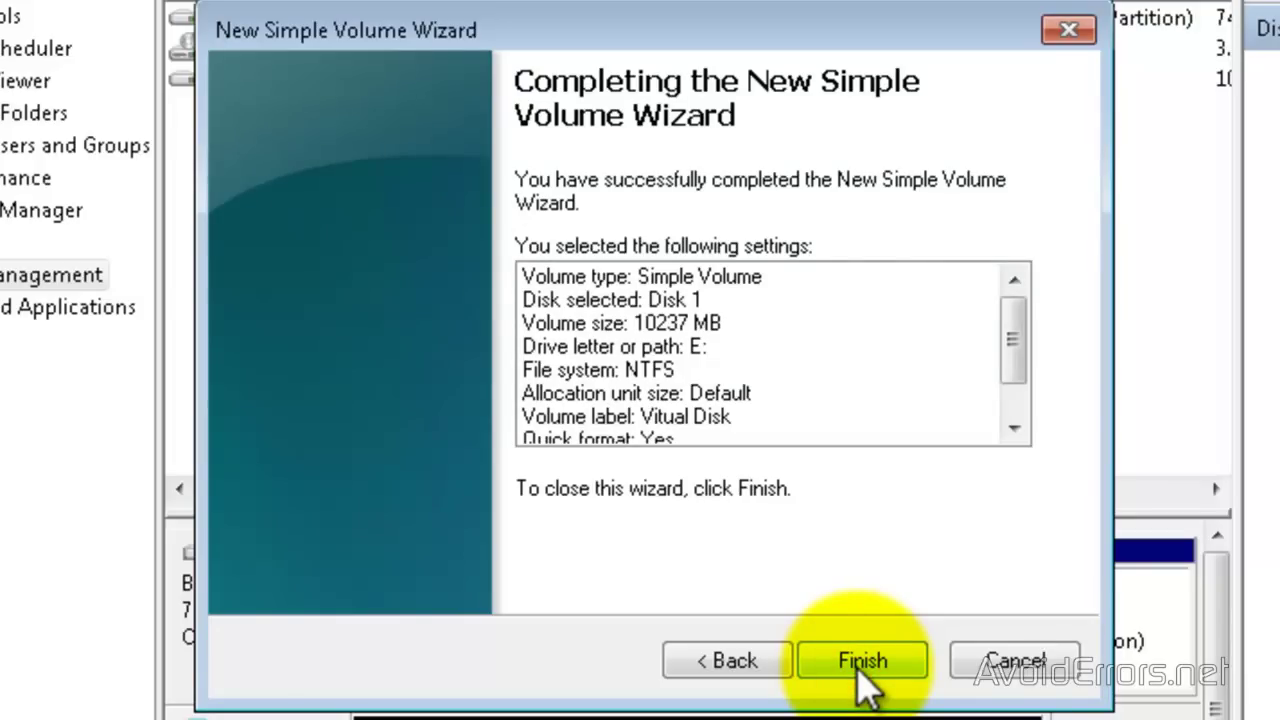
{"action": "left_click", "coordinate": [860, 662]}
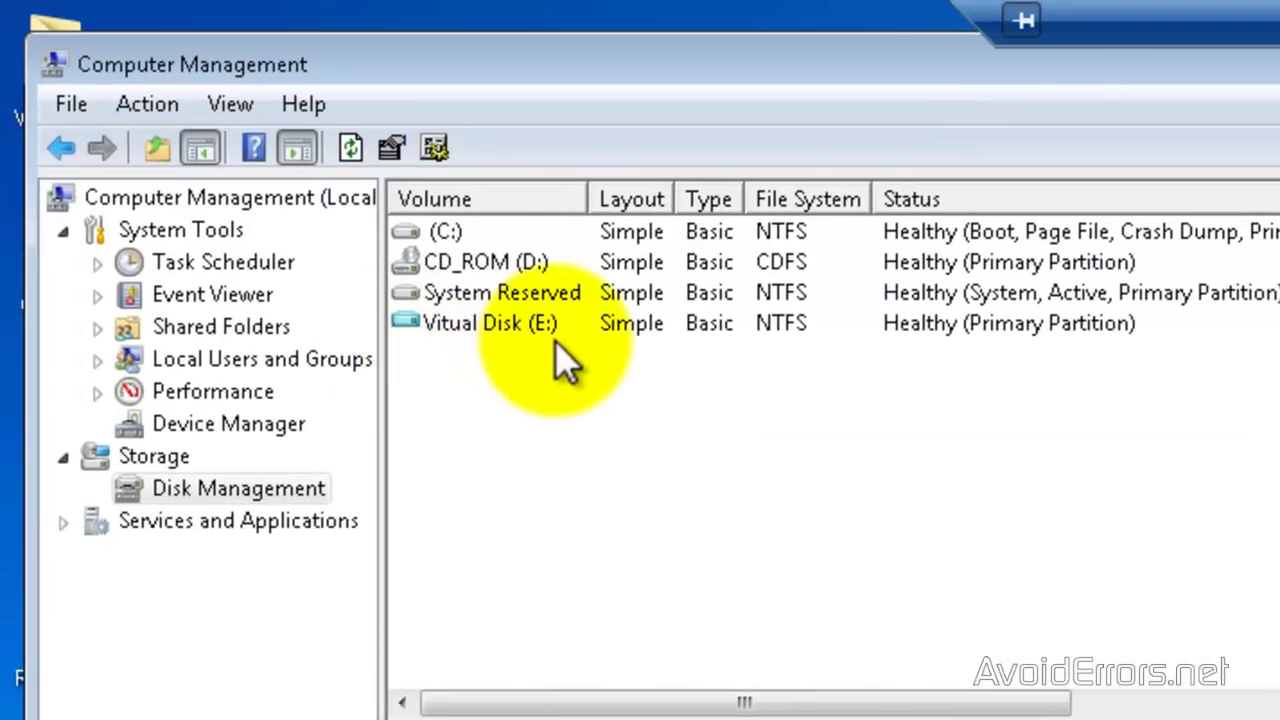
Check the new E: volume in the volume list, and open that drive from Computer to view its contents.
{"action": "left_click", "coordinate": [490, 323]}
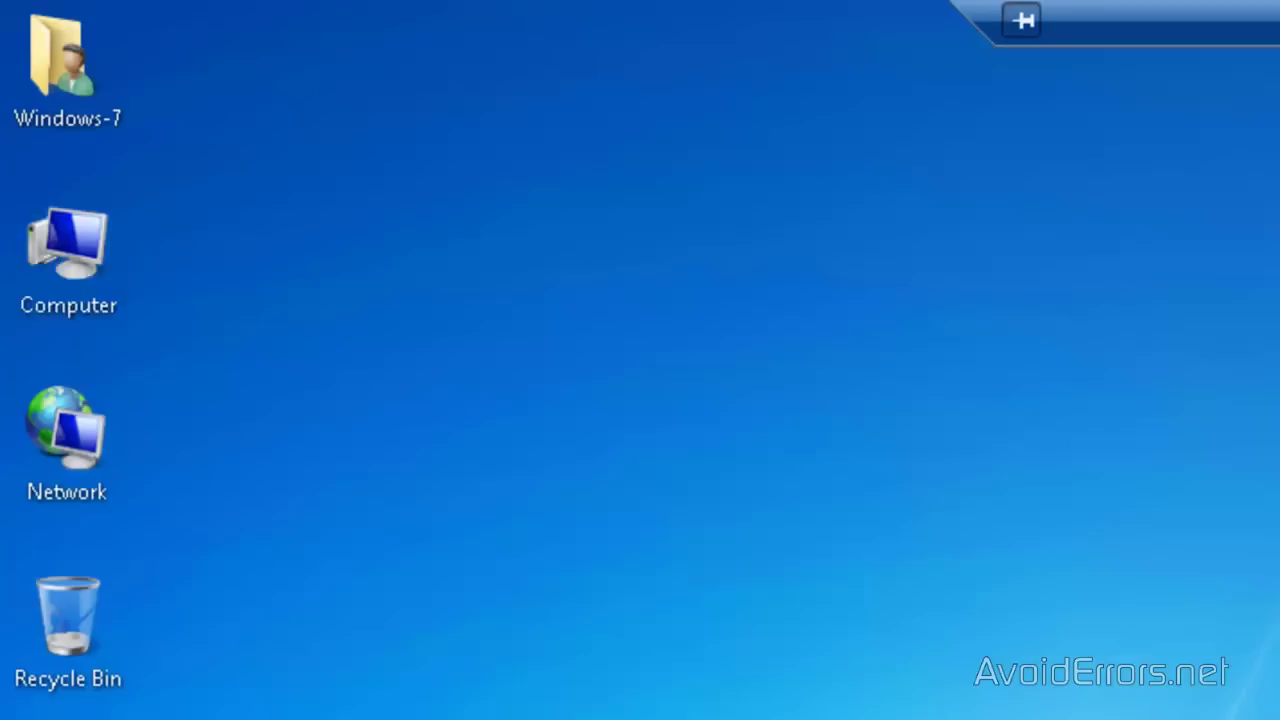
{"action": "double_click", "coordinate": [63, 251]}
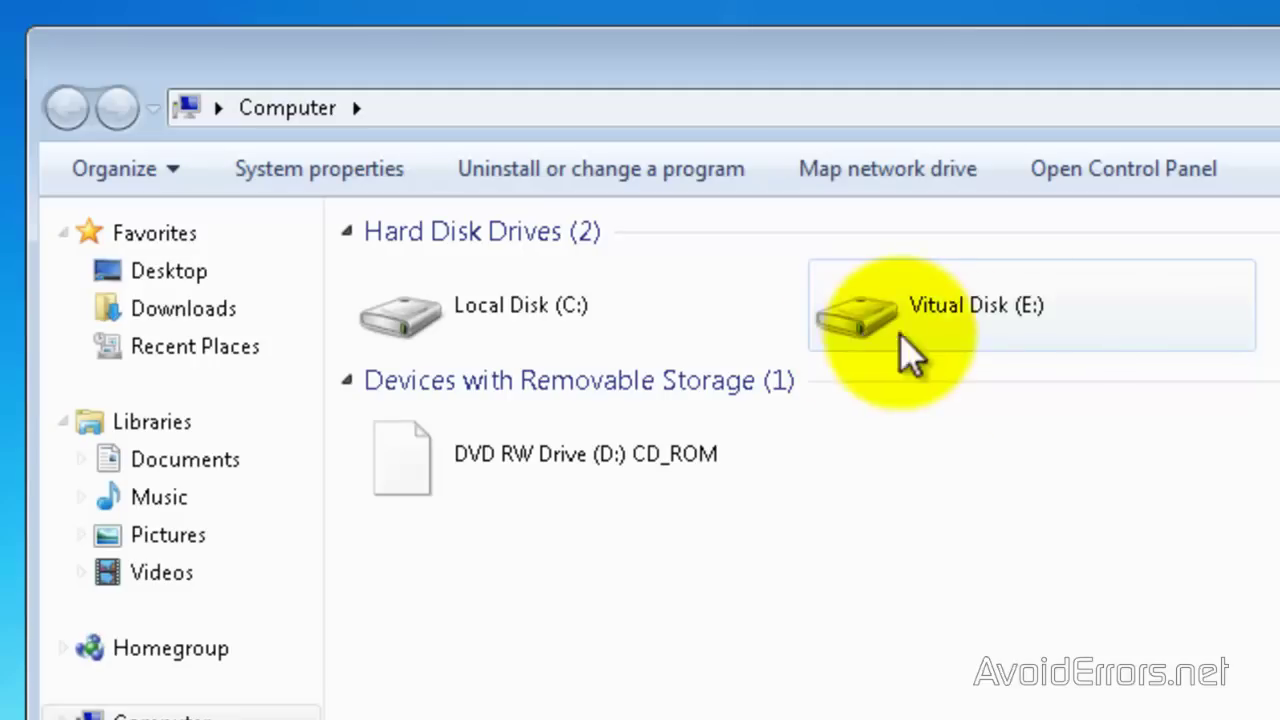
{"action": "left_click", "coordinate": [922, 306]}
{"action": "double_click", "coordinate": [922, 306]}
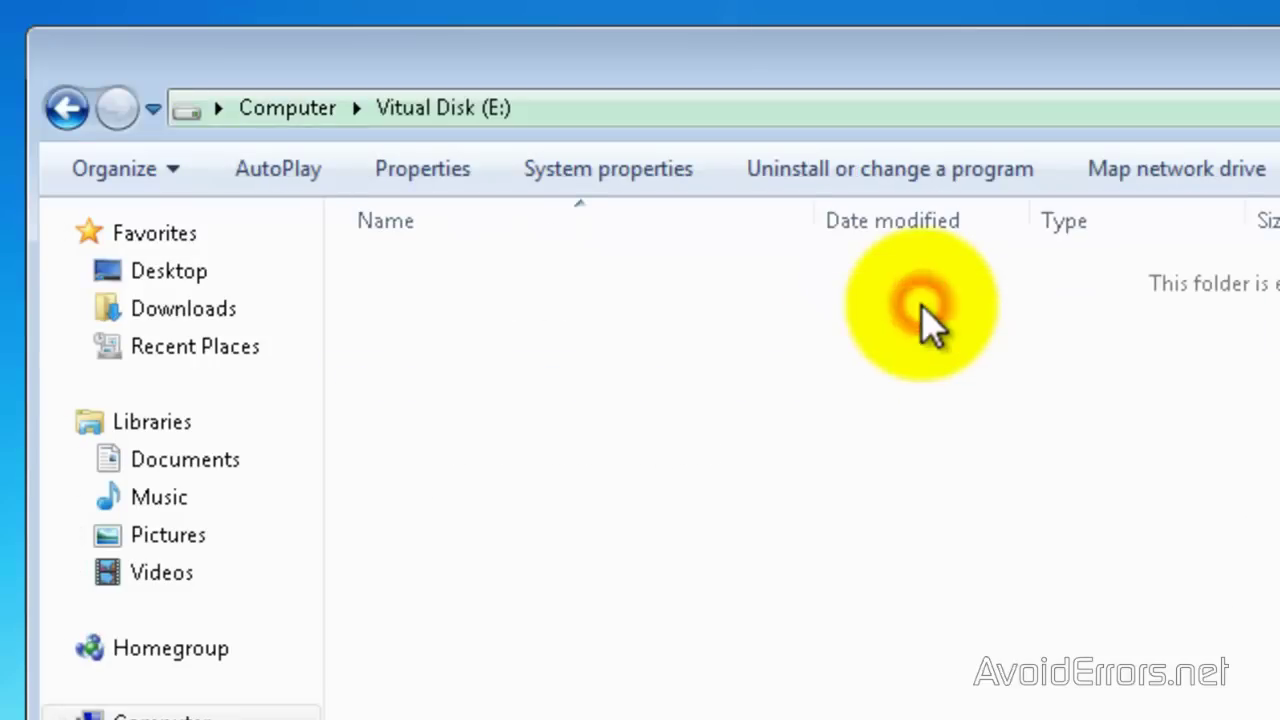